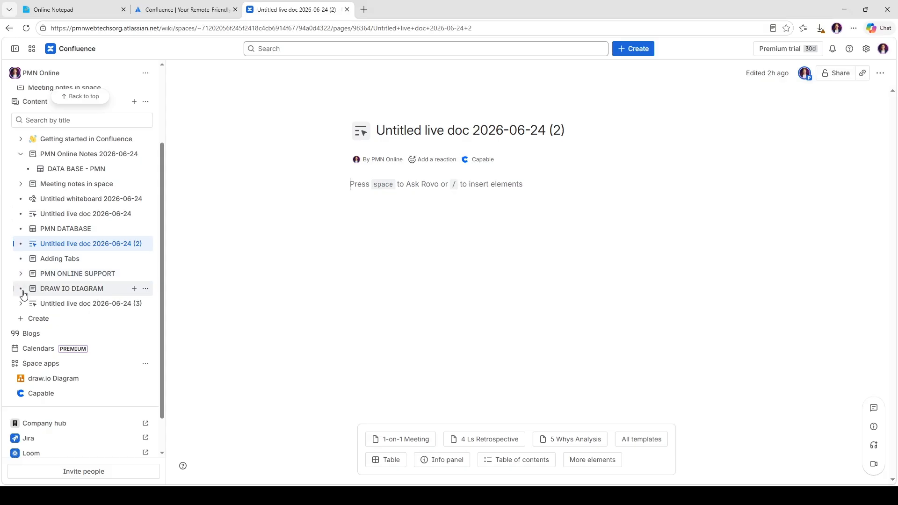
# Step: Look through the DRAW IO DIAGRAM, PMN ONLINE SUPPORT, Untitled live doc 2026-06-24 and Untitled live doc 2026-06-24 (3) pages in the space
pyautogui.click(49, 289)
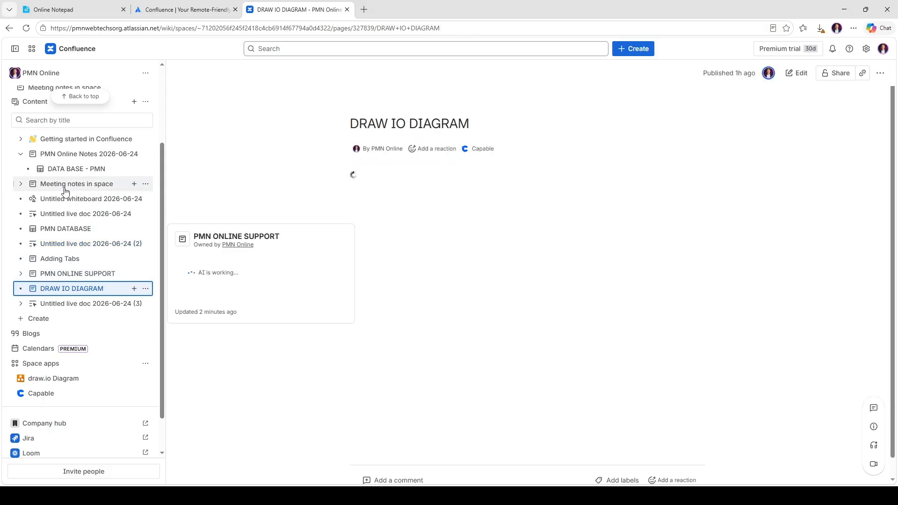
pyautogui.click(71, 213)
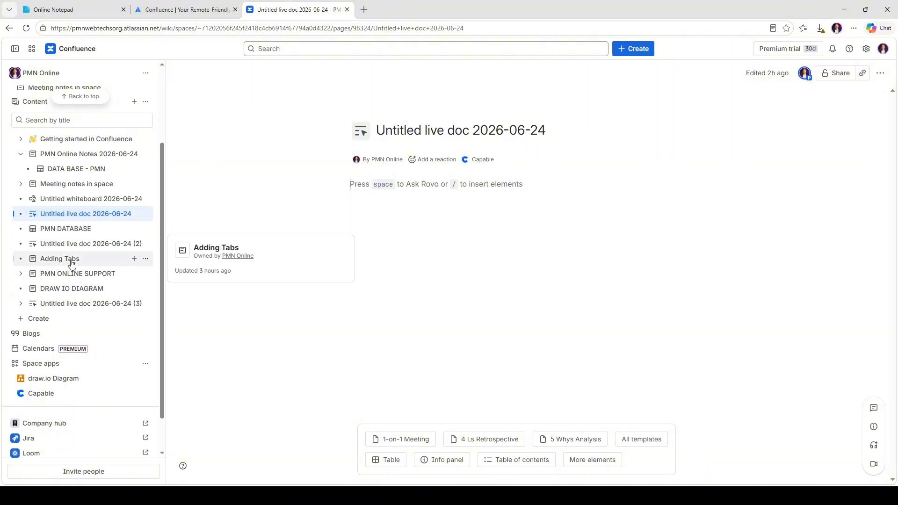
pyautogui.click(66, 274)
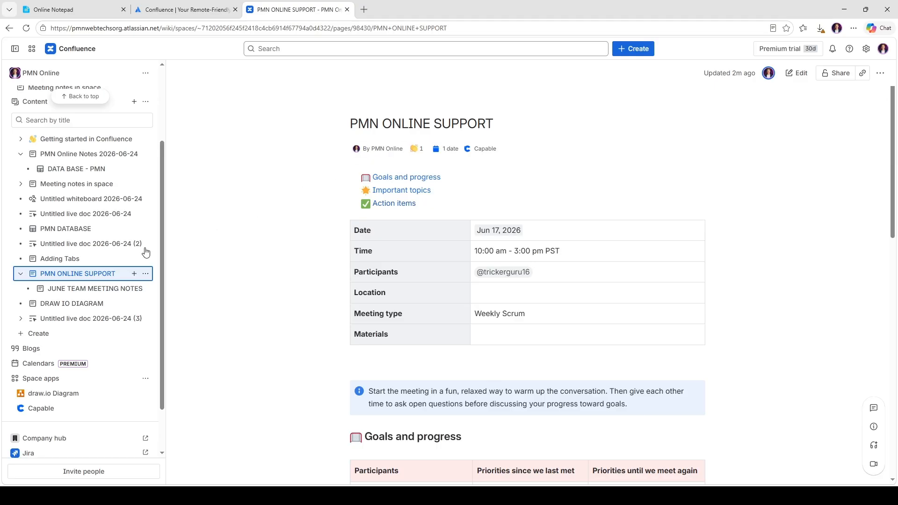
pyautogui.click(20, 280)
pyautogui.click(39, 303)
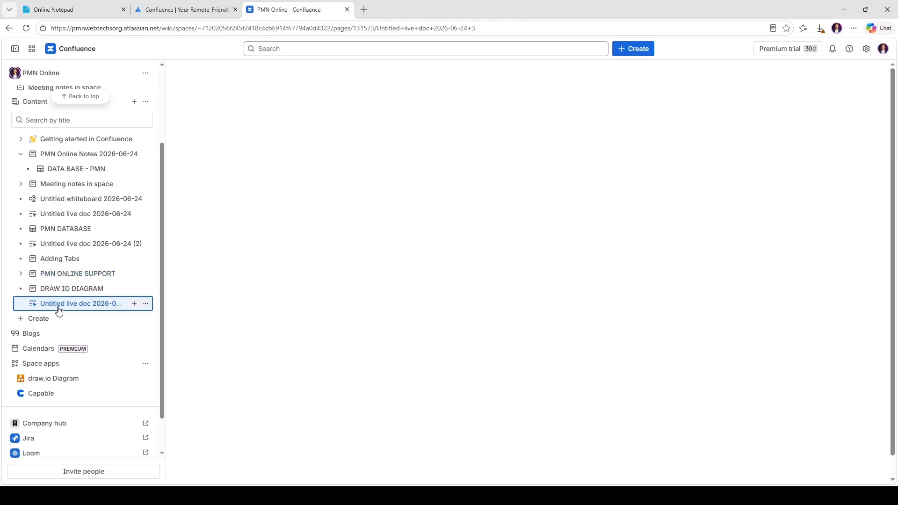
pyautogui.scroll(2, 39, 300)
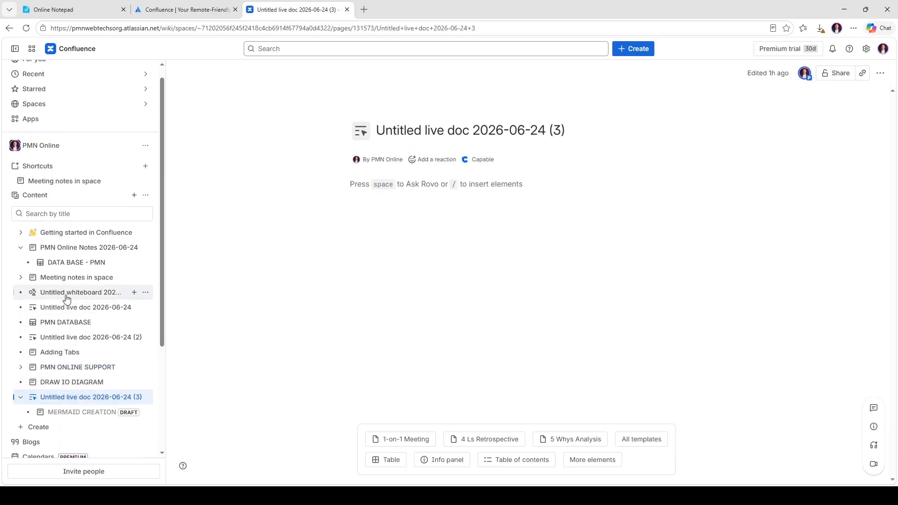
# Step: View the Meeting notes in space page and its NEW TABLE and Marketing Dashboard child pages, and collapse the branch again
pyautogui.click(36, 283)
pyautogui.click(21, 279)
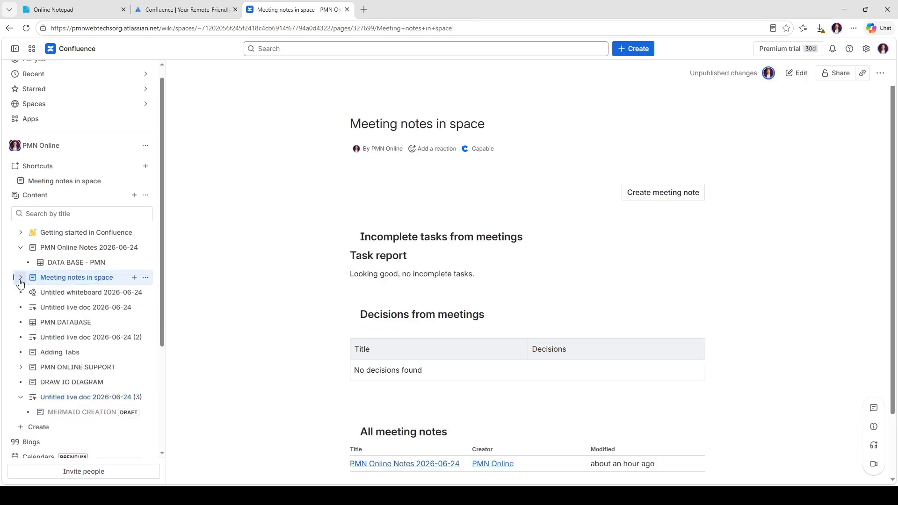
pyautogui.click(20, 279)
pyautogui.click(49, 298)
pyautogui.click(54, 309)
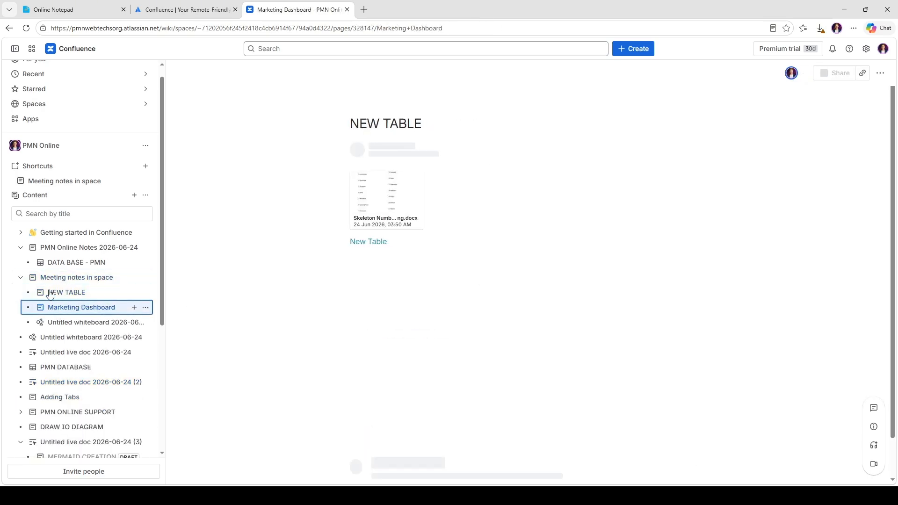
pyautogui.click(27, 280)
pyautogui.scroll(-5, 91, 248)
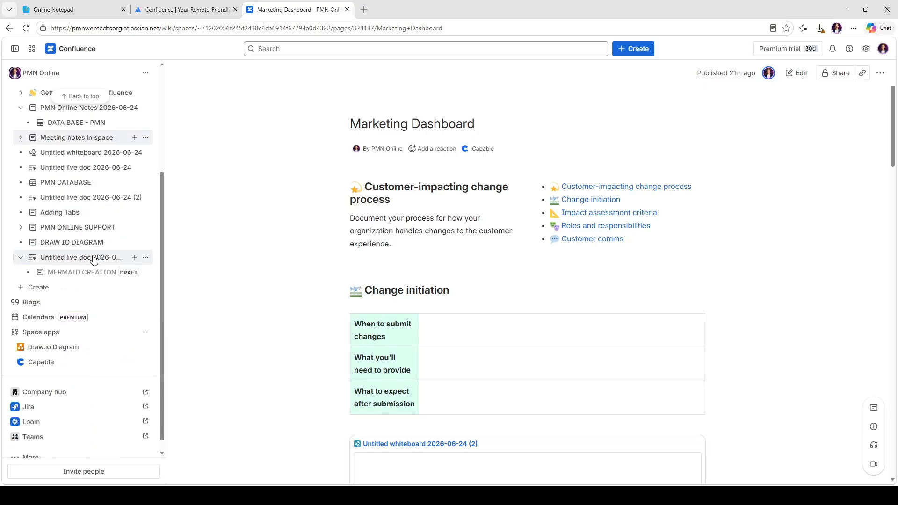
pyautogui.scroll(3, 93, 255)
pyautogui.scroll(-4, 94, 256)
pyautogui.scroll(4, 95, 258)
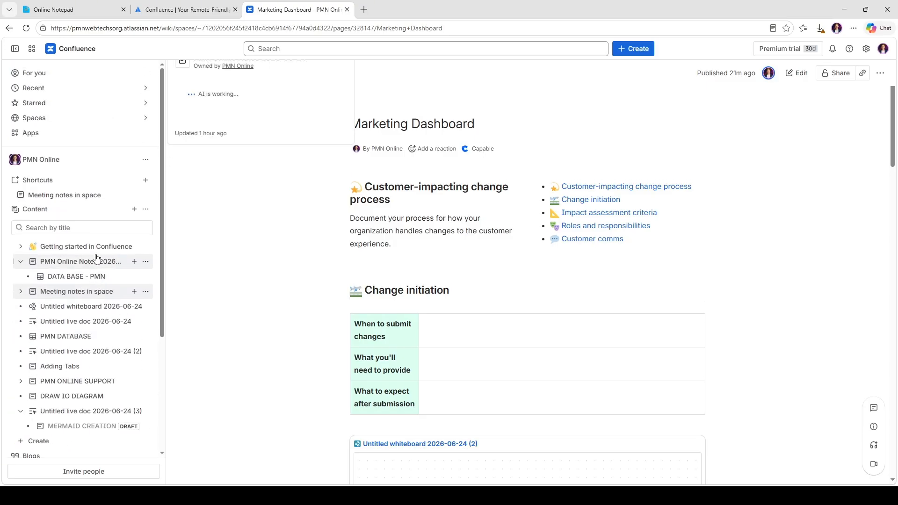
pyautogui.scroll(-4, 95, 260)
pyautogui.scroll(5, 96, 261)
pyautogui.scroll(-5, 130, 258)
pyautogui.scroll(6, 140, 259)
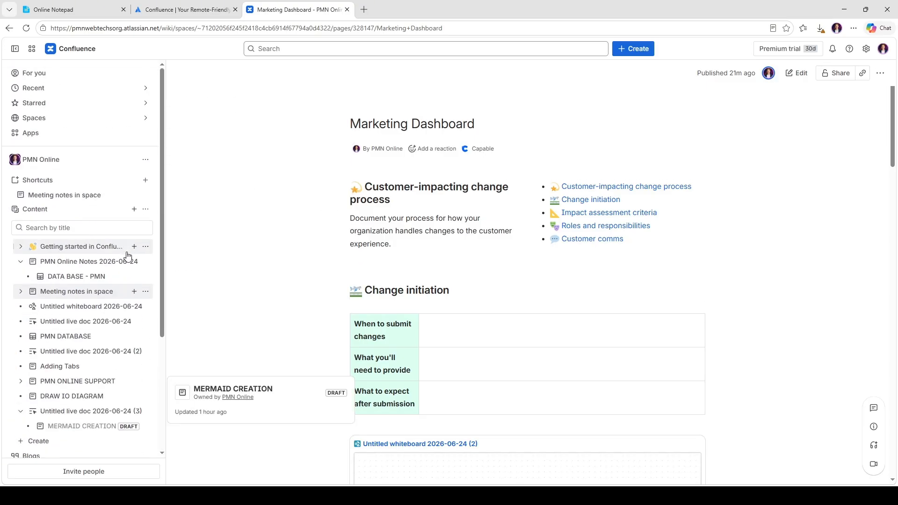
pyautogui.scroll(-5, 126, 253)
pyautogui.scroll(5, 129, 248)
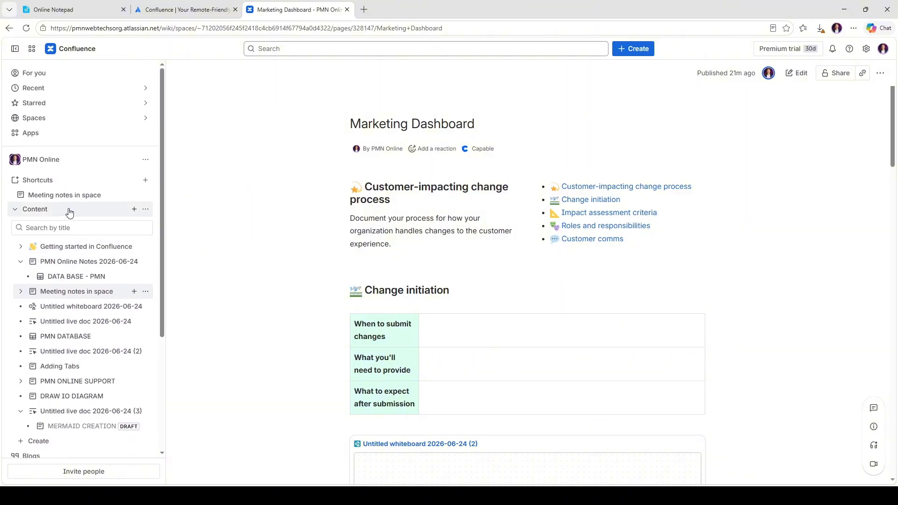
# Step: Open the PMN Online Notes 2026-06-24 page of the PMN Online space for editing and place the cursor at the page's end
pyautogui.click(55, 74)
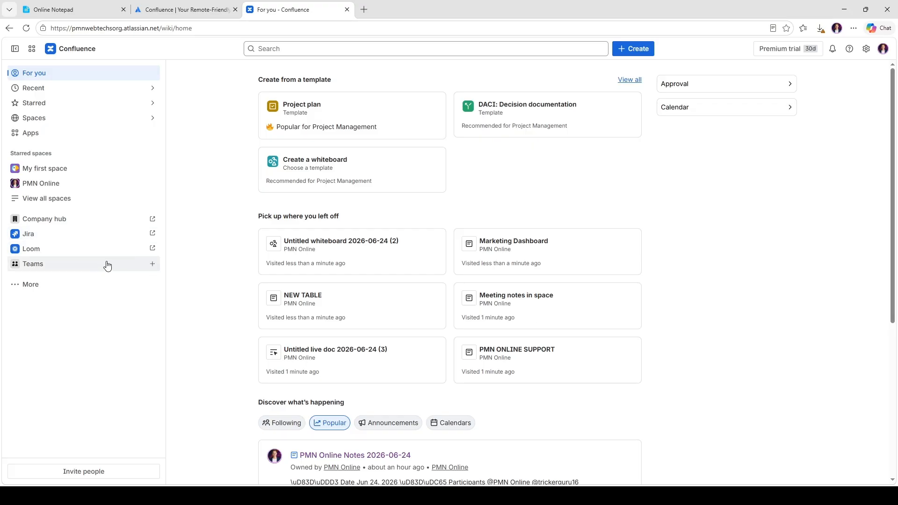
pyautogui.click(51, 186)
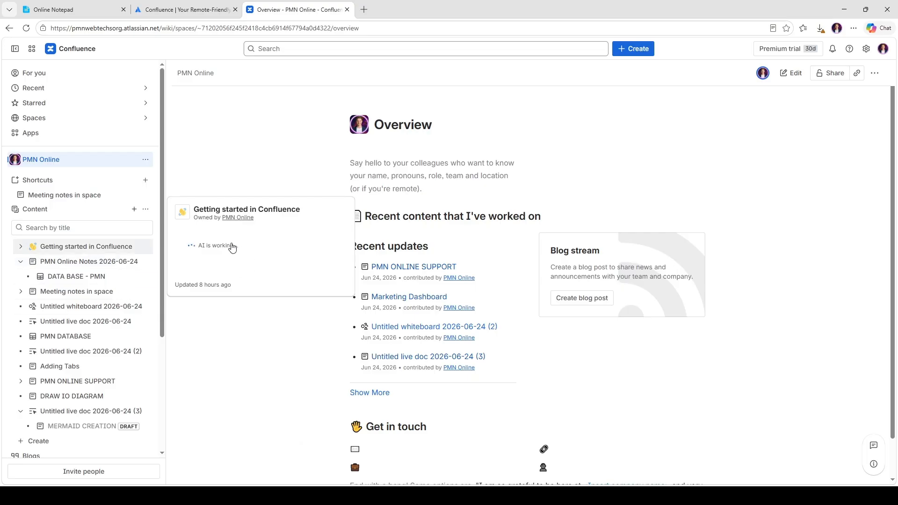
pyautogui.click(83, 265)
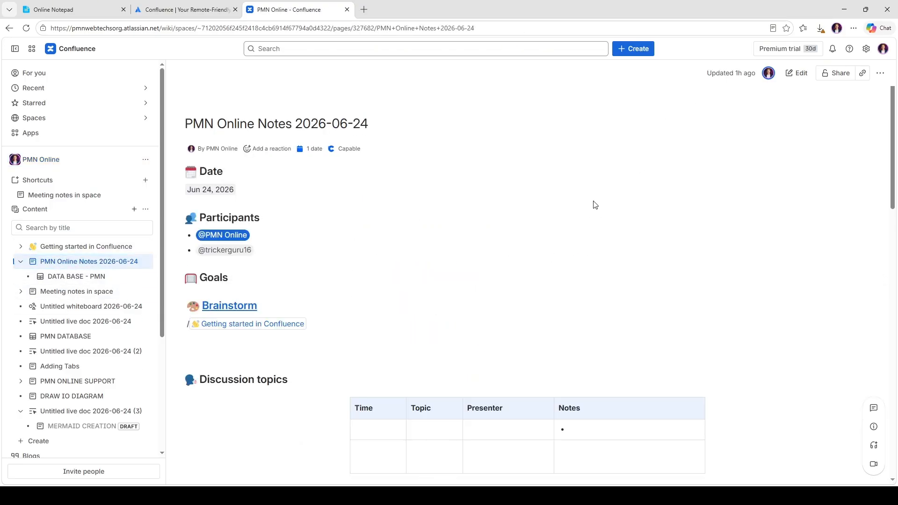
pyautogui.press('e')
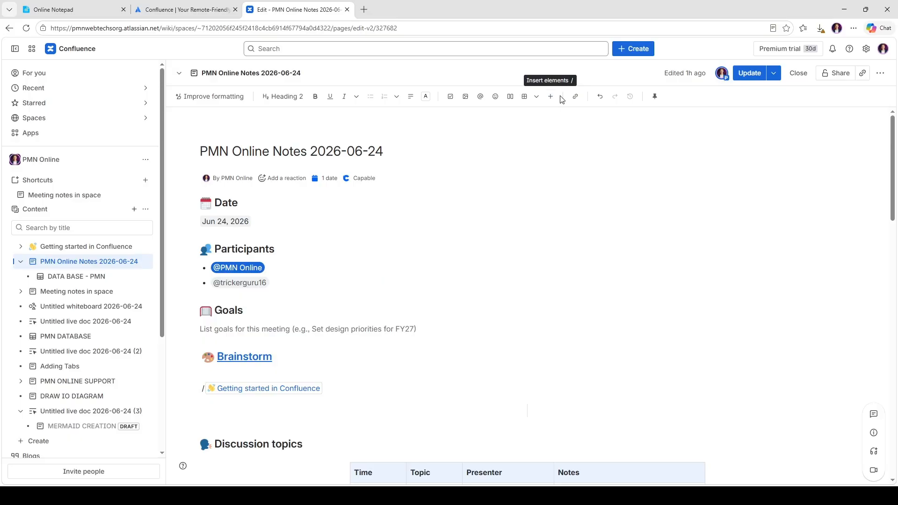
pyautogui.scroll(-15, 406, 226)
pyautogui.scroll(-5, 406, 238)
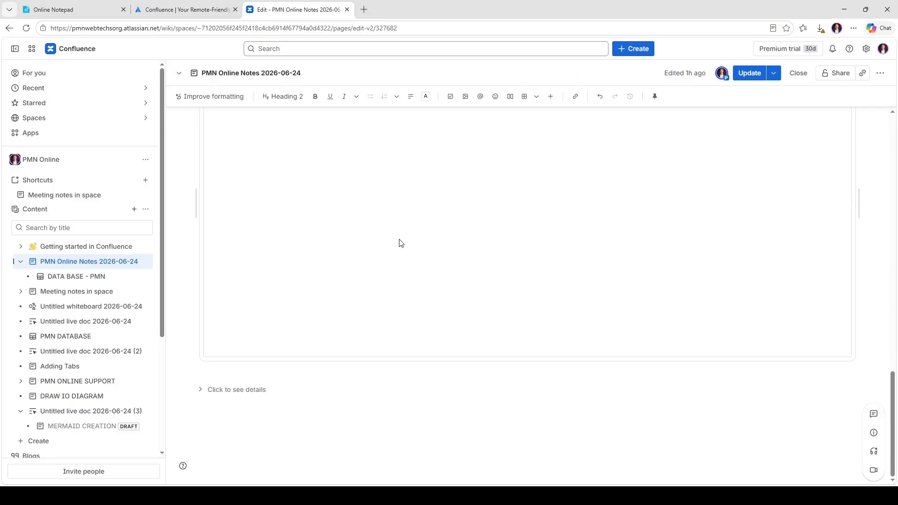
pyautogui.click(217, 424)
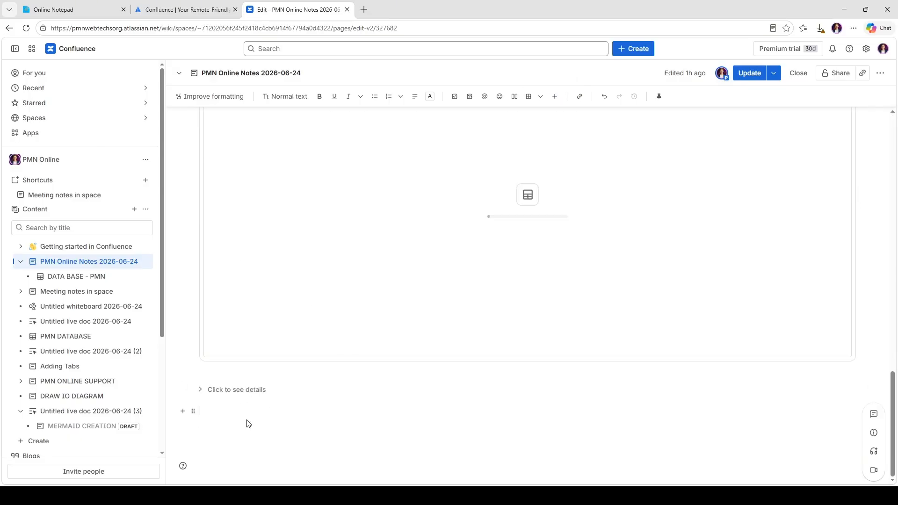
pyautogui.click(556, 97)
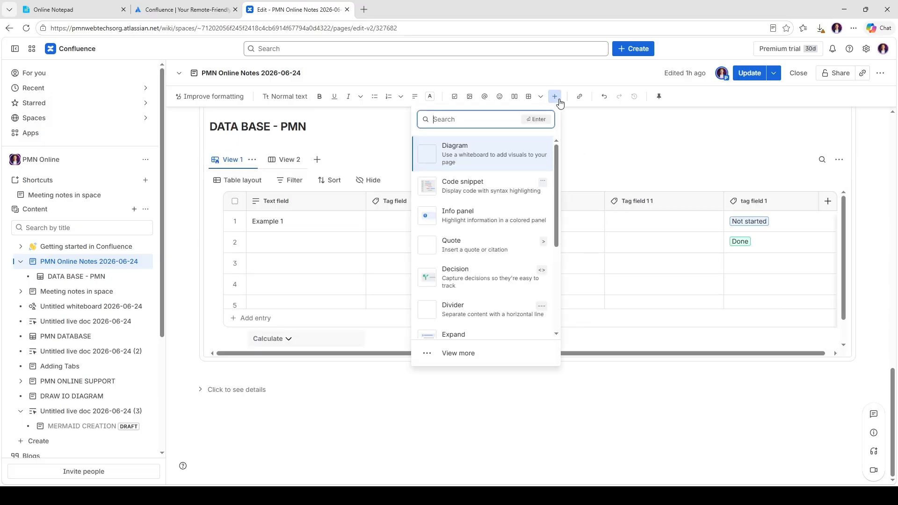
pyautogui.click(559, 99)
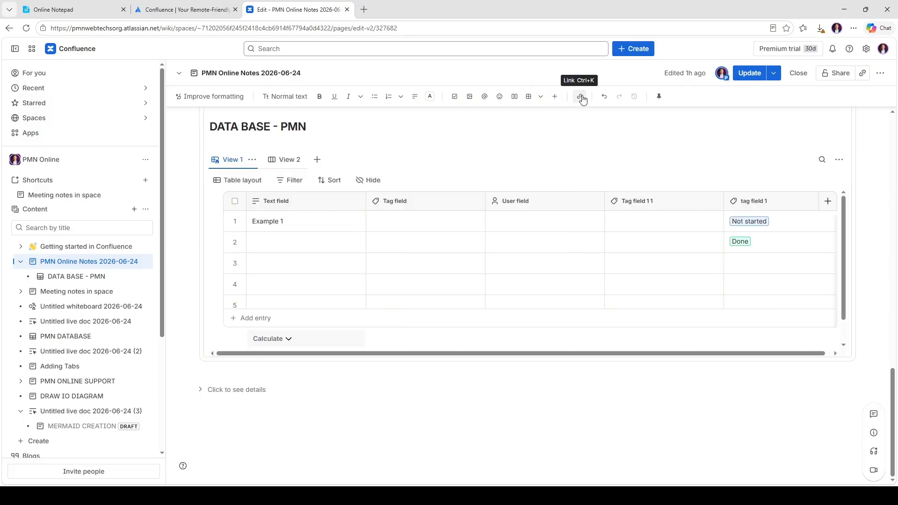
pyautogui.click(581, 98)
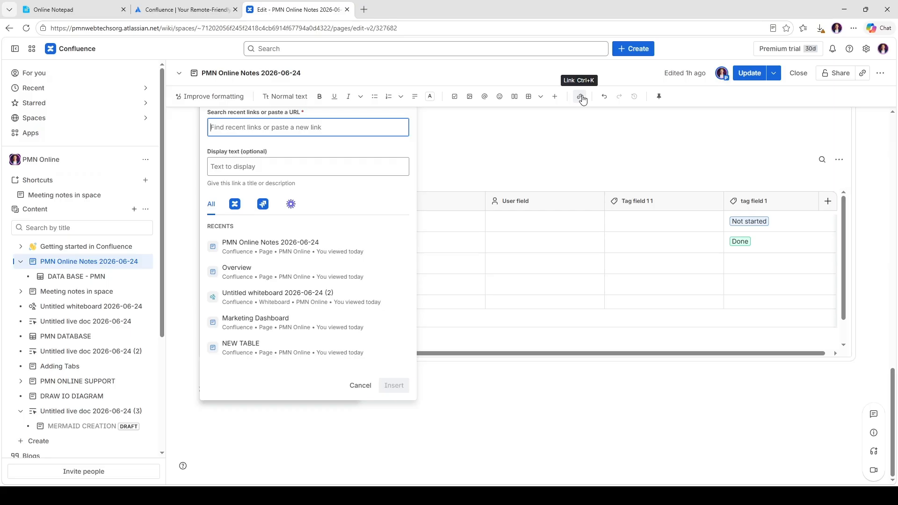
pyautogui.click(580, 99)
pyautogui.click(577, 100)
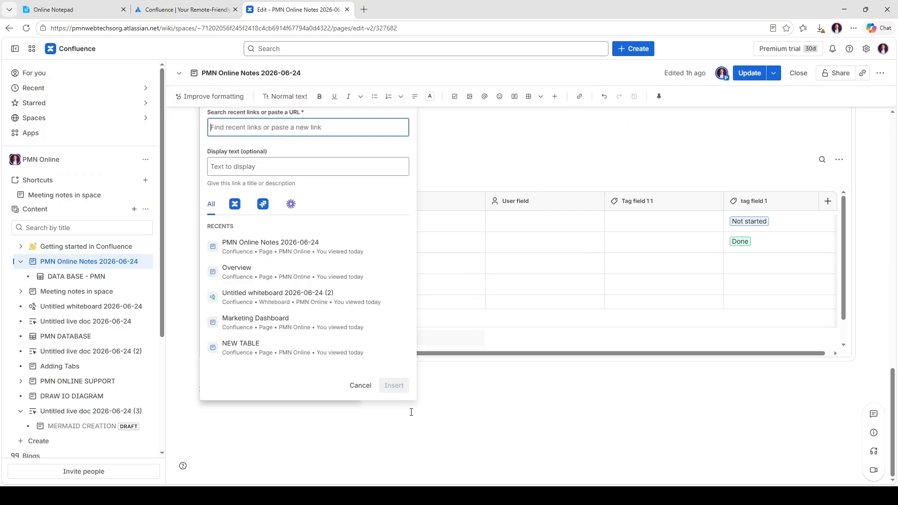
pyautogui.click(228, 413)
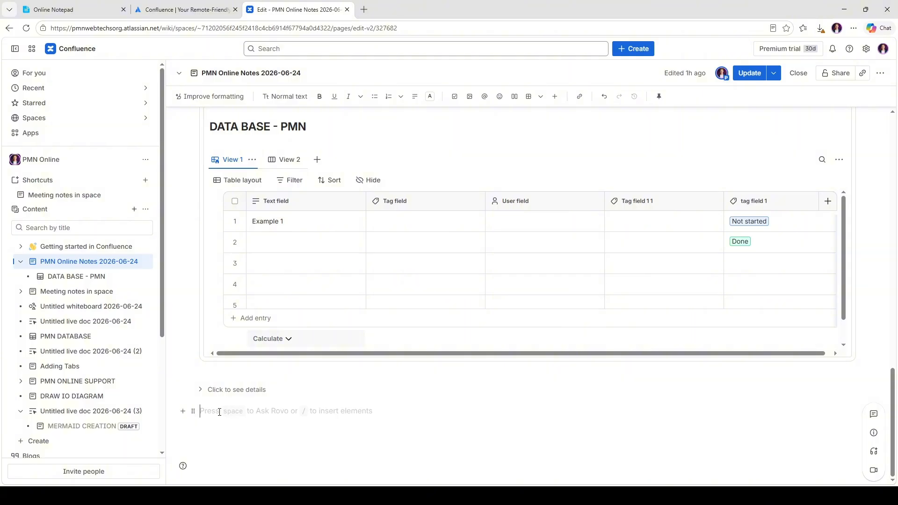
# Step: Upload the Buccaneer PDF file from the computer into the empty line at the end of the page
pyautogui.click(470, 96)
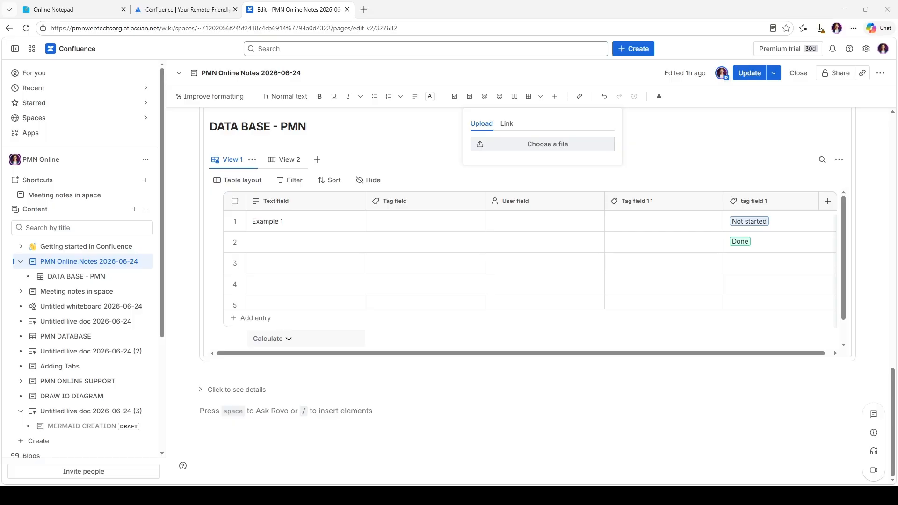
pyautogui.click(459, 383)
pyautogui.scroll(-2, 377, 362)
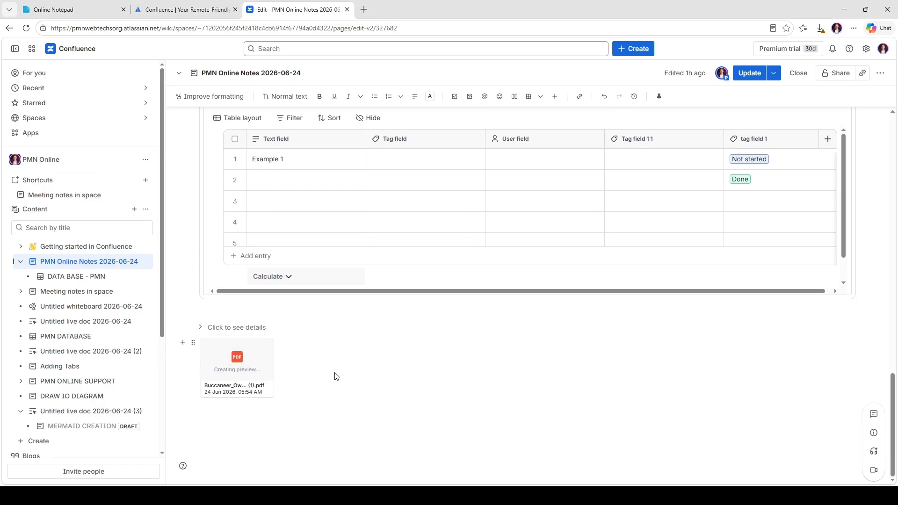
pyautogui.click(254, 416)
pyautogui.write('/exce')
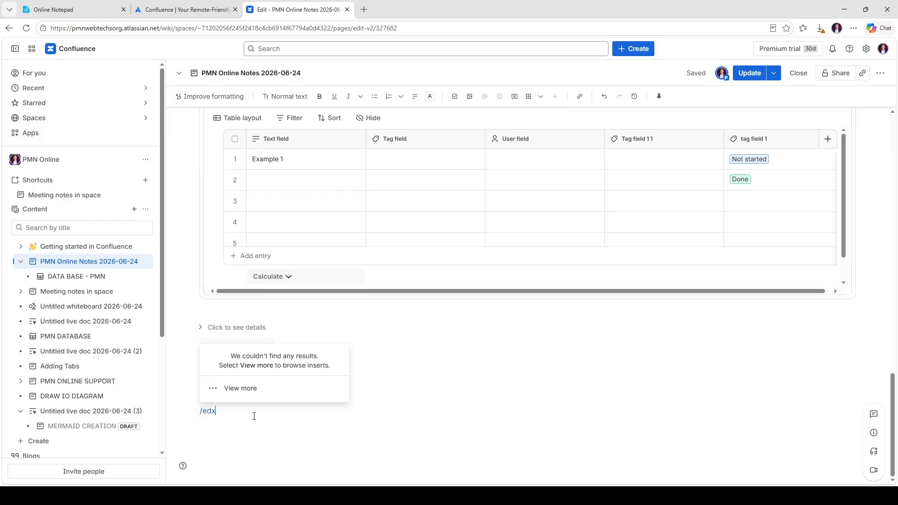
pyautogui.write('l')
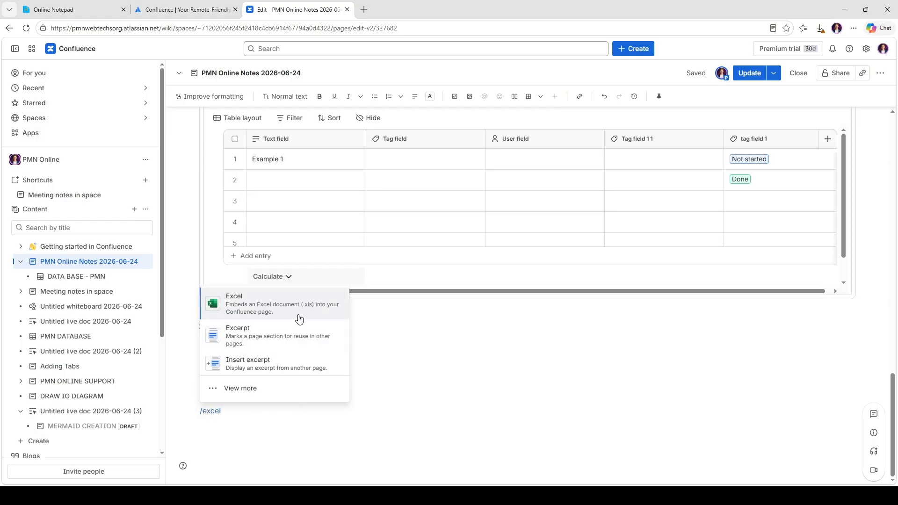
pyautogui.click(270, 313)
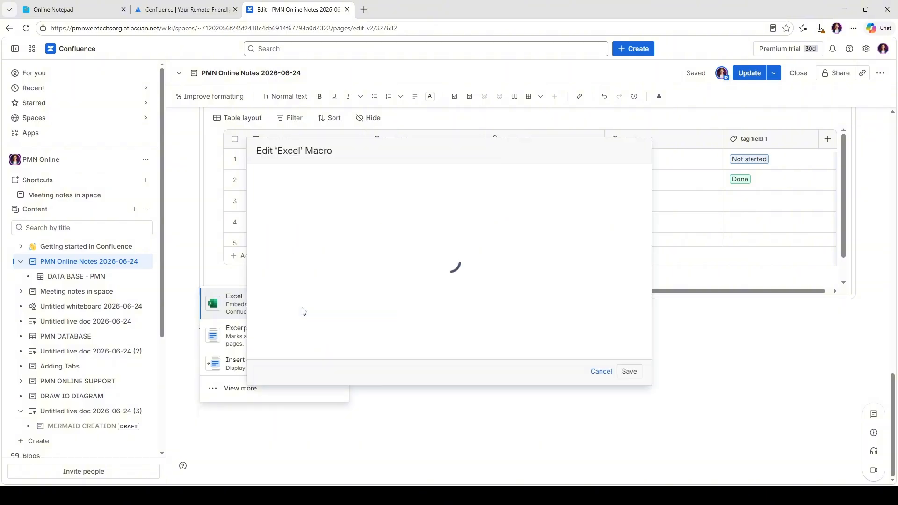
pyautogui.click(318, 218)
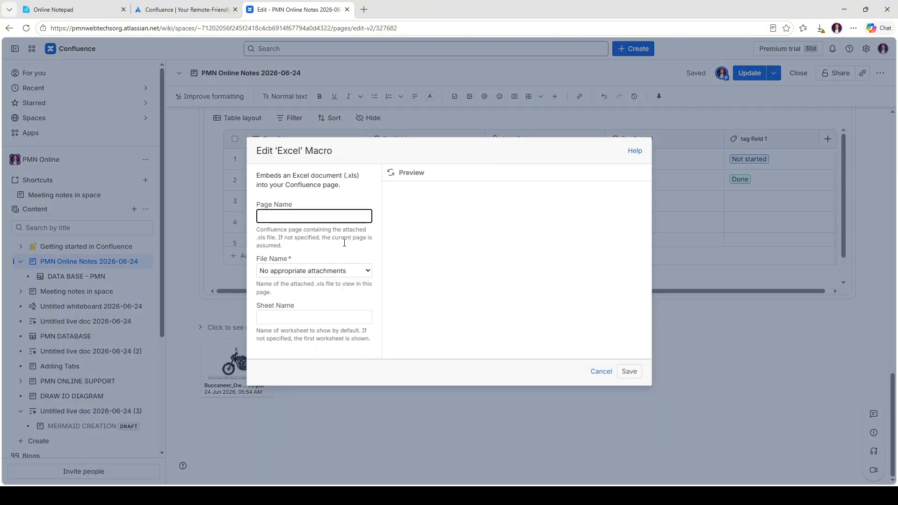
pyautogui.click(316, 313)
pyautogui.click(386, 228)
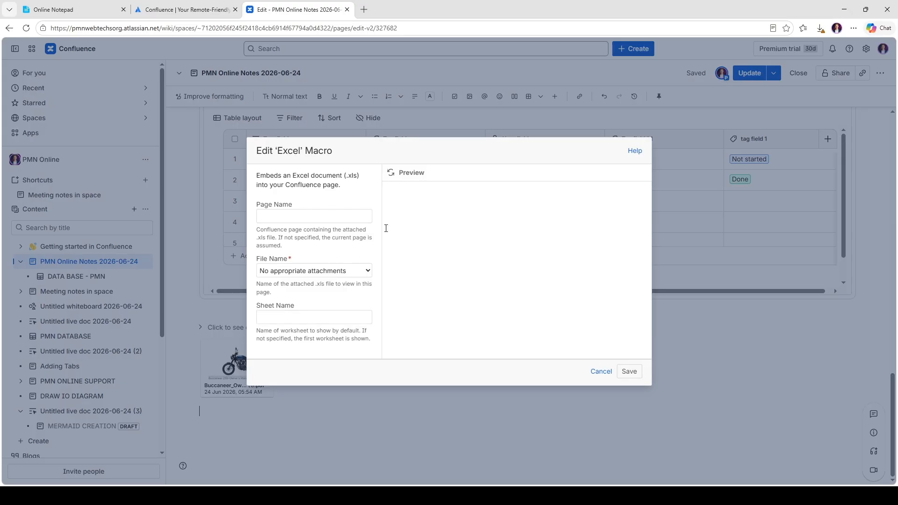
pyautogui.click(628, 372)
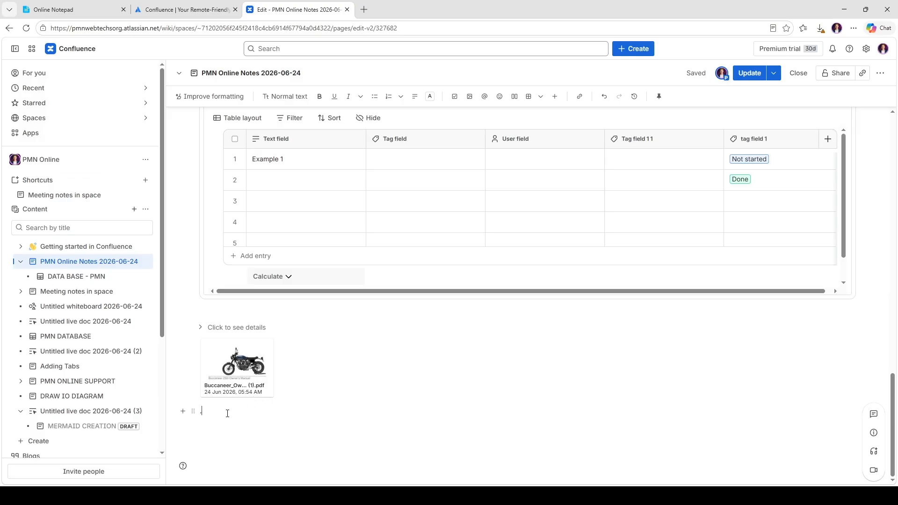
# Step: Find the Excel macro among the insertable elements and start adding it in the line below the Buccaneer PDF
pyautogui.write('xcel')
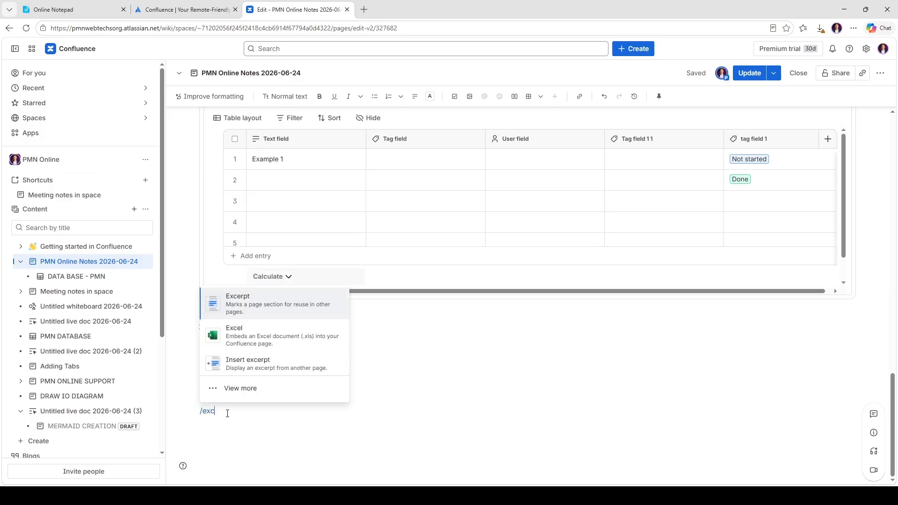
pyautogui.click(256, 388)
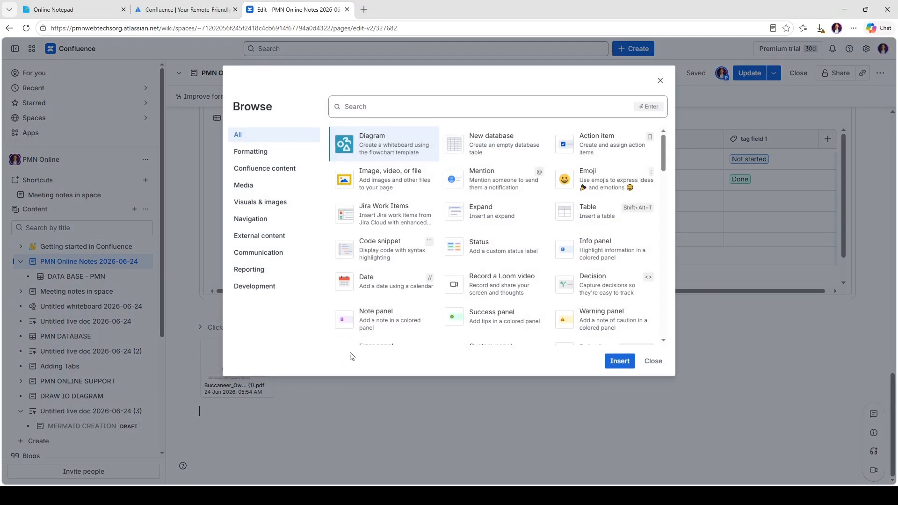
pyautogui.write('exce;')
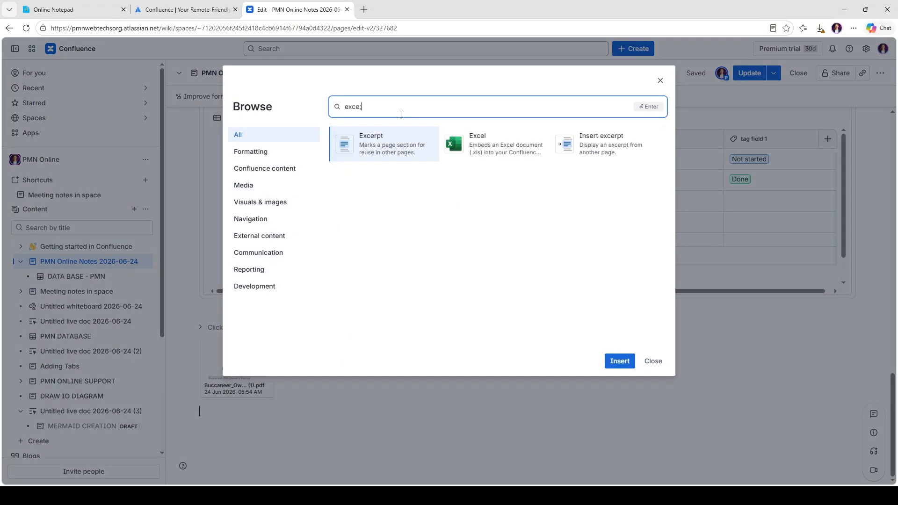
pyautogui.click(524, 147)
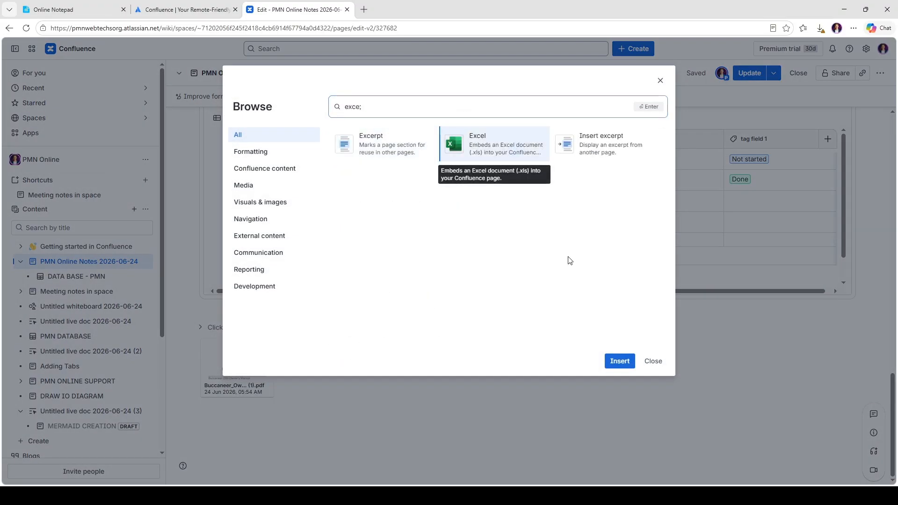
pyautogui.click(621, 363)
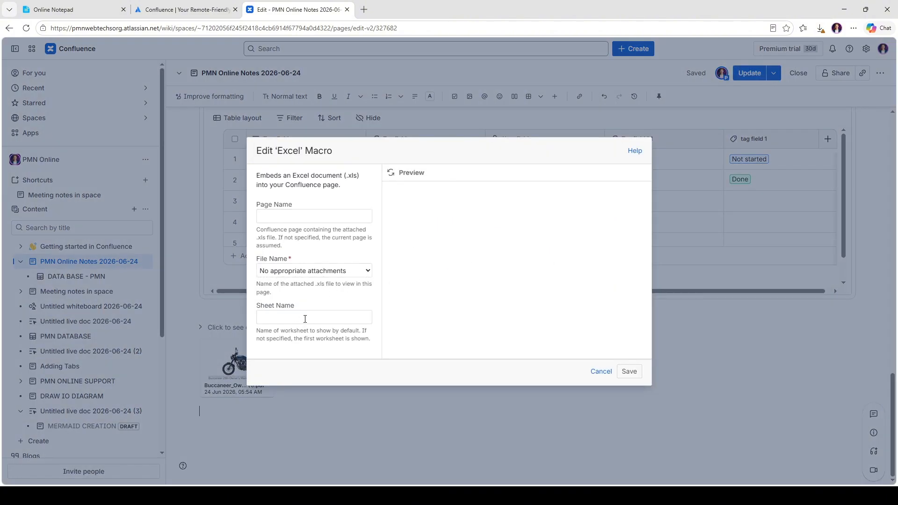
# Step: Try to configure the Excel macro with page name GWWE and sheet name Name 2, and cancel its setup
pyautogui.click(294, 215)
pyautogui.click(318, 311)
pyautogui.click(345, 218)
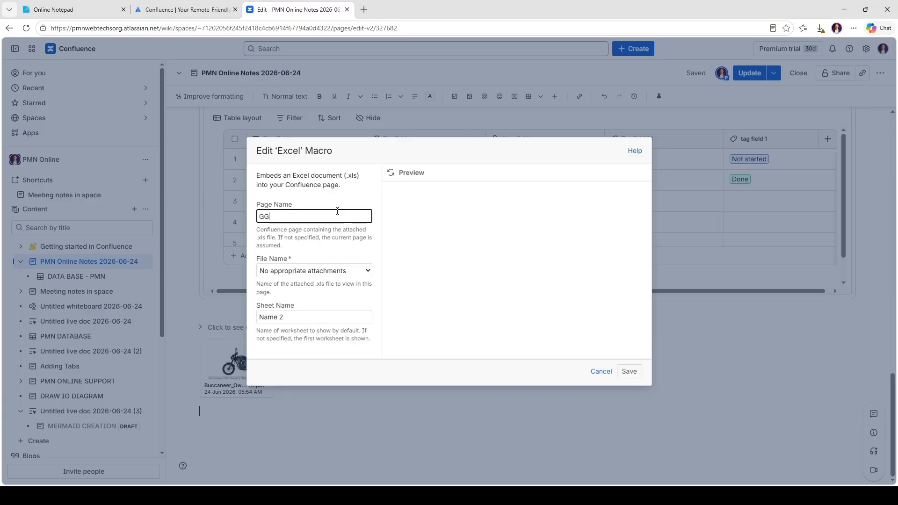
pyautogui.press('BackSpace')
pyautogui.press('BackSpace')
pyautogui.write('GWWE')
pyautogui.click(495, 204)
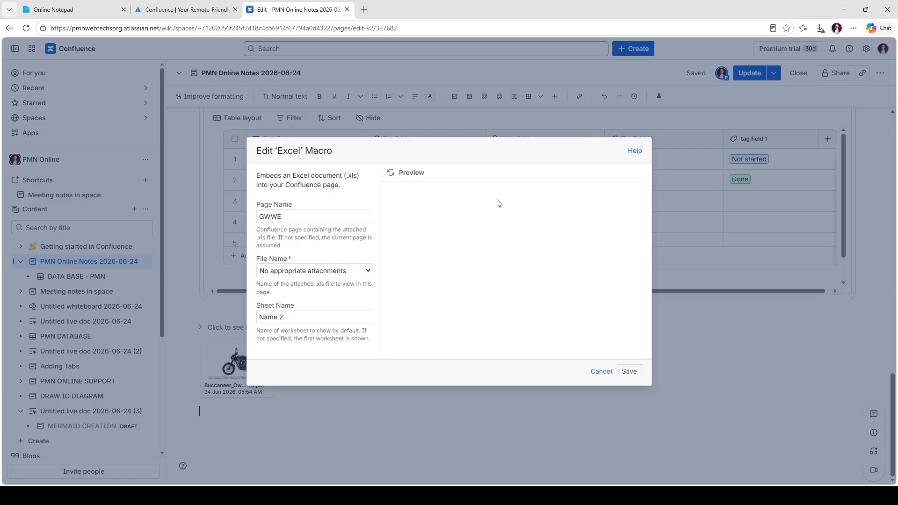
pyautogui.doubleClick(315, 213)
pyautogui.click(446, 239)
pyautogui.moveTo(330, 259); pyautogui.dragTo(328, 241)
pyautogui.click(607, 371)
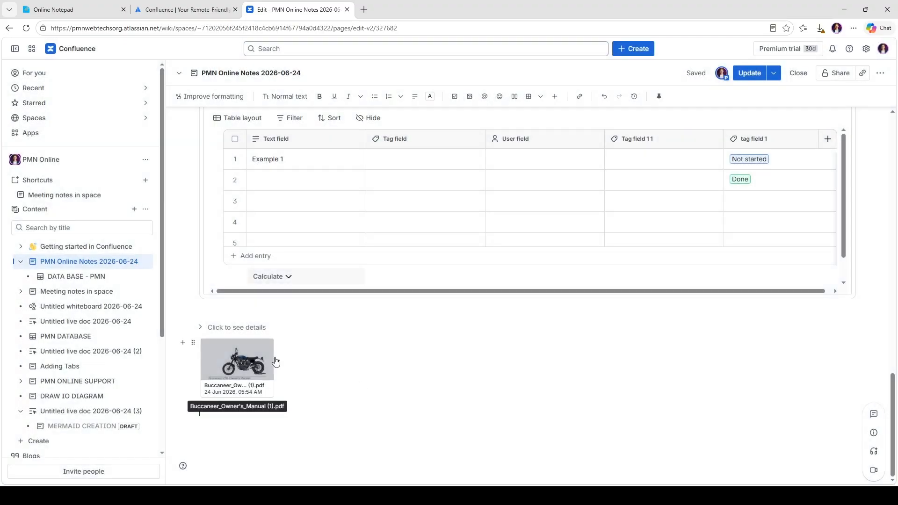
# Step: Look through the page from the discussion topics to the related info and the embedded DATA BASE - PMN database
pyautogui.scroll(15, 313, 389)
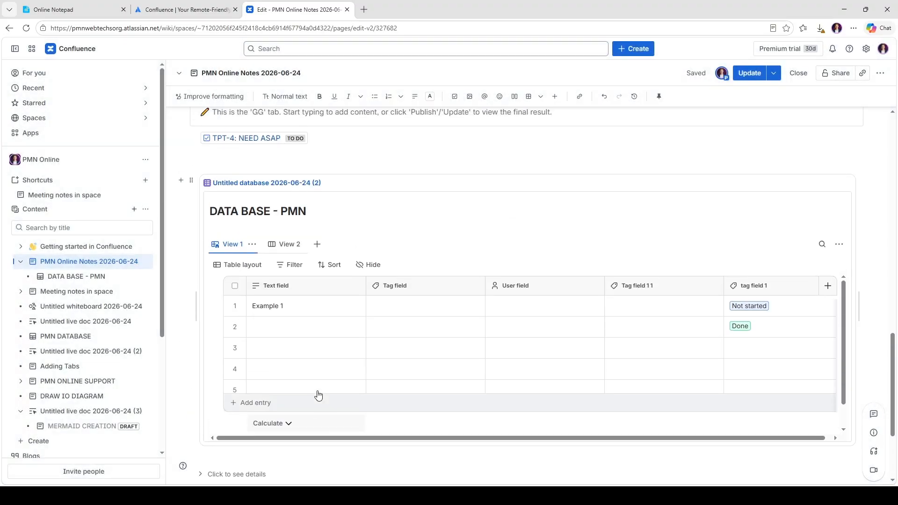
pyautogui.scroll(7, 318, 395)
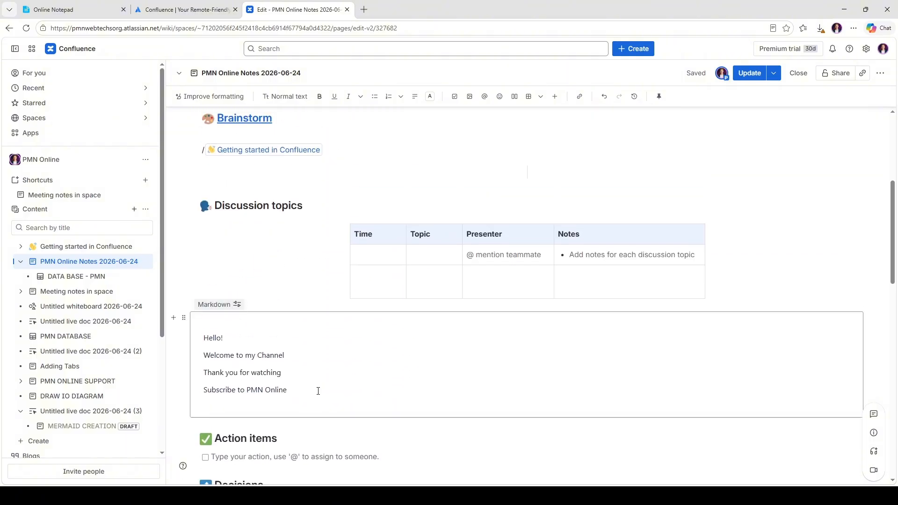
pyautogui.scroll(-1, 318, 391)
pyautogui.scroll(-13, 318, 391)
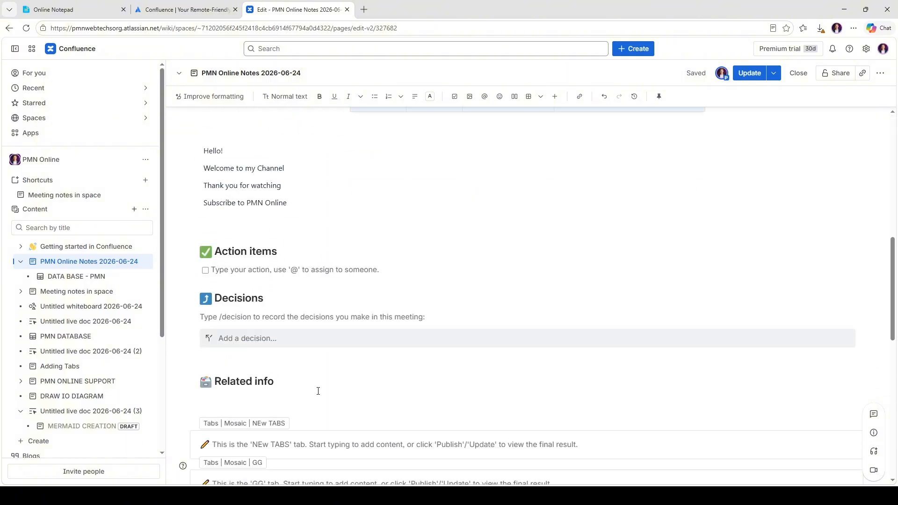
pyautogui.scroll(4, 310, 391)
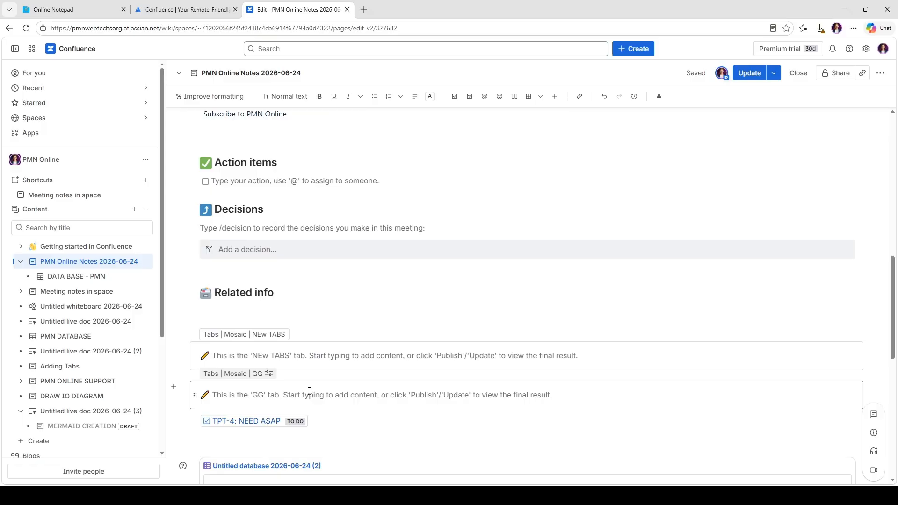
pyautogui.scroll(-8, 309, 391)
pyautogui.scroll(6, 423, 308)
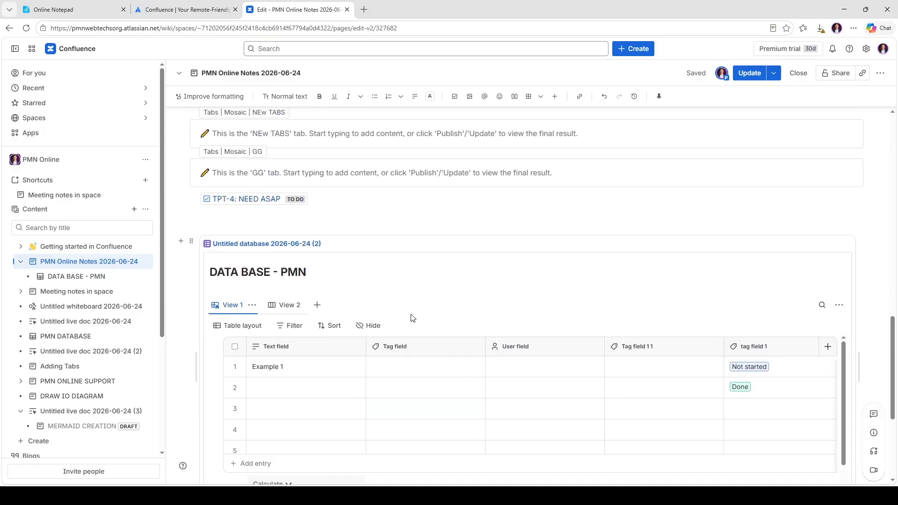
# Step: Start adding the Excel macro again in the empty line below the Buccaneer PDF
pyautogui.scroll(-6, 411, 314)
pyautogui.click(226, 457)
pyautogui.write('/excel')
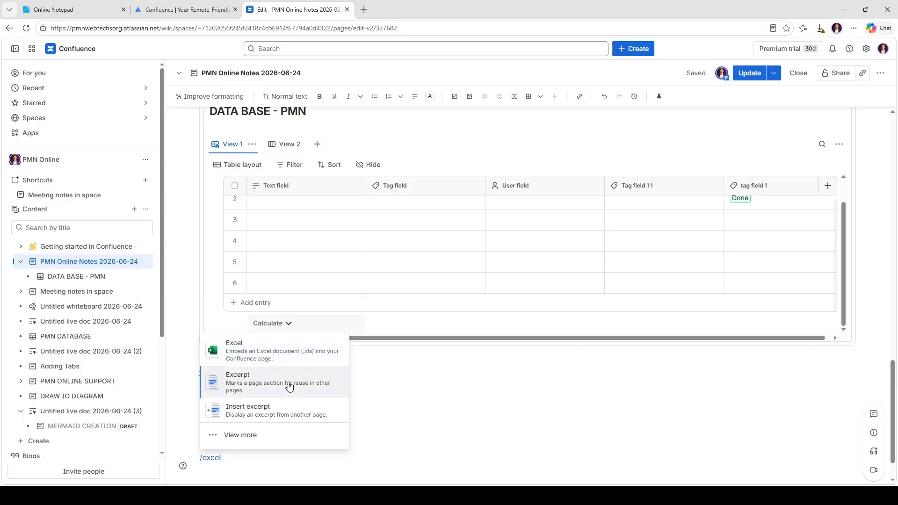
pyautogui.click(290, 354)
pyautogui.click(290, 214)
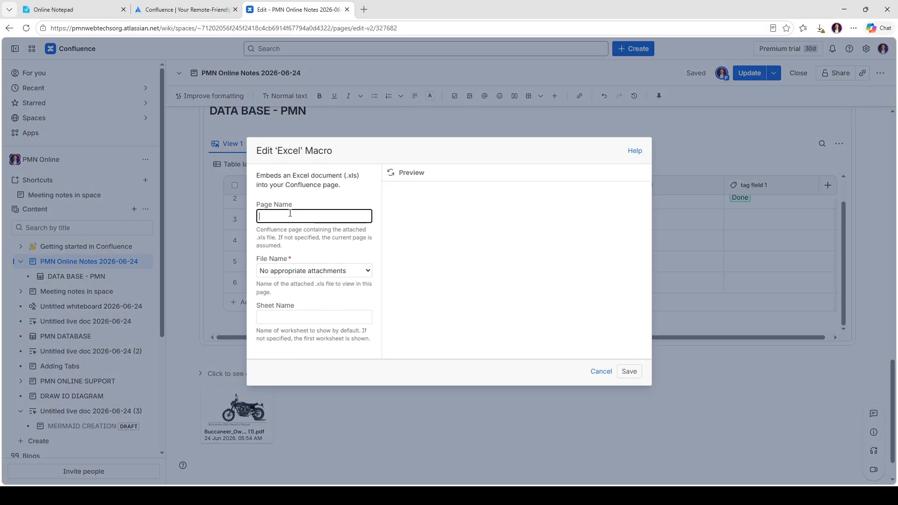
# Step: Try entering 1 as the Excel macro's sheet name, check its page name field, and dismiss the macro setup
pyautogui.click(295, 317)
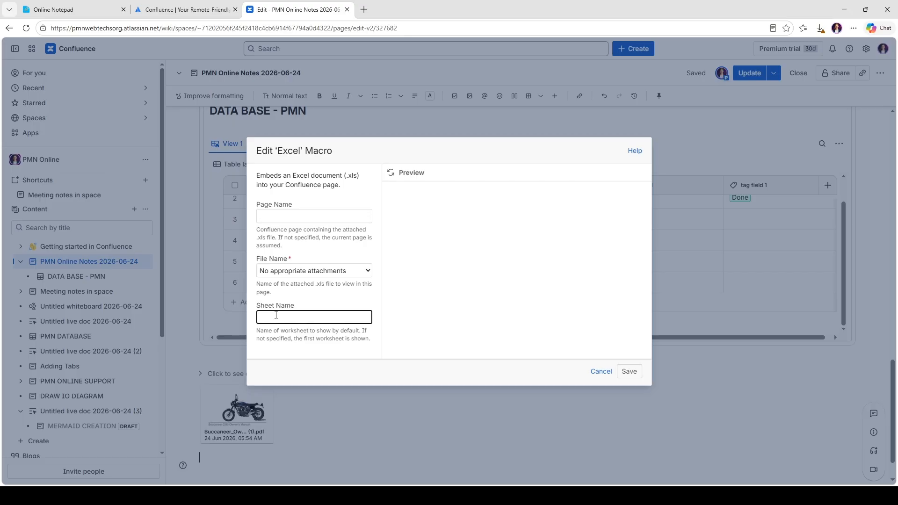
pyautogui.click(449, 309)
pyautogui.click(294, 314)
pyautogui.click(410, 304)
pyautogui.click(313, 318)
pyautogui.write('1')
pyautogui.click(390, 308)
pyautogui.click(314, 211)
pyautogui.click(452, 212)
pyautogui.press('Escape')
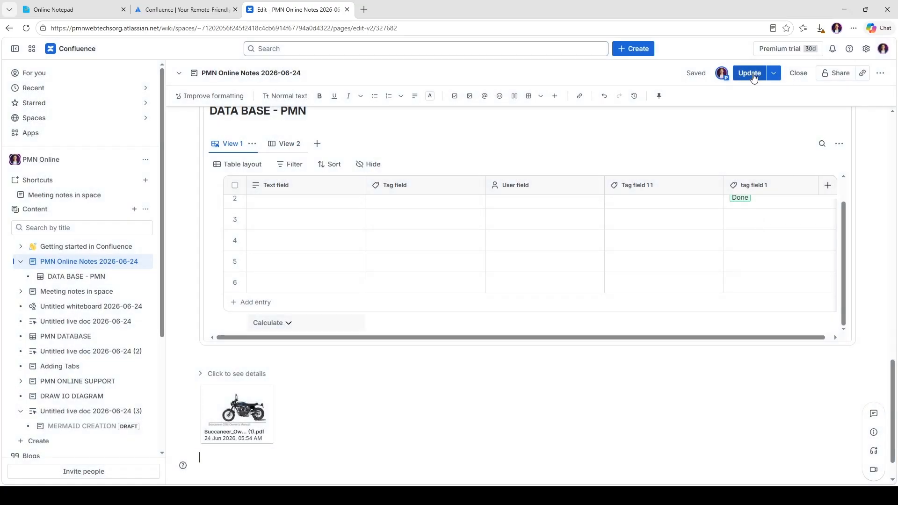
# Step: Delete the Buccaneer PDF attachment from the end of the page
pyautogui.scroll(2, 447, 380)
pyautogui.scroll(-3, 448, 379)
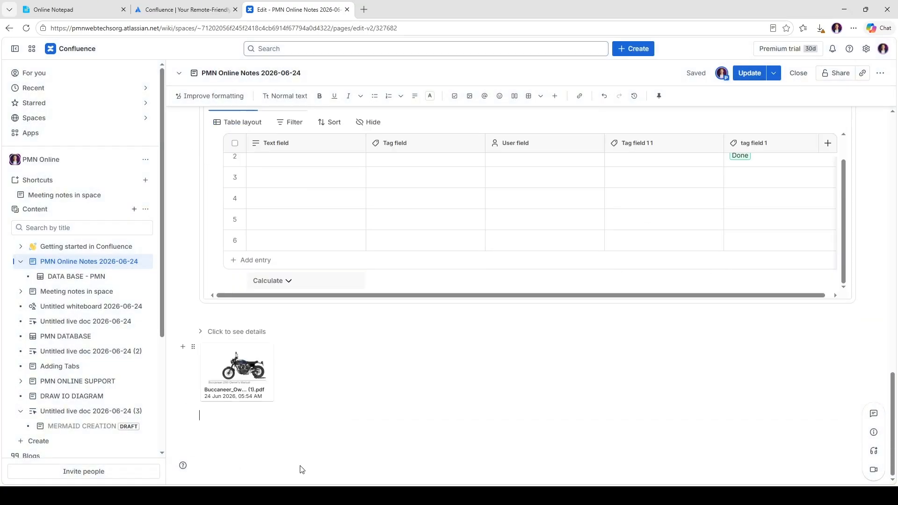
pyautogui.click(193, 342)
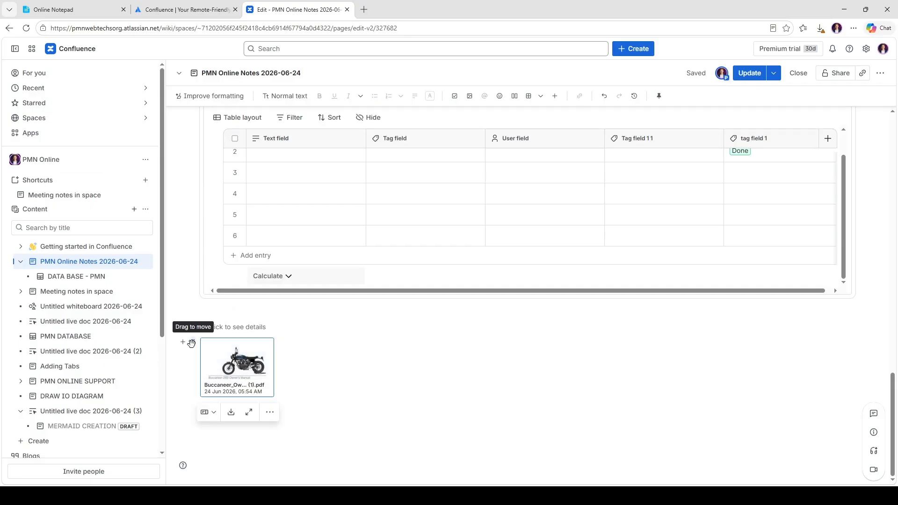
pyautogui.scroll(10, 473, 368)
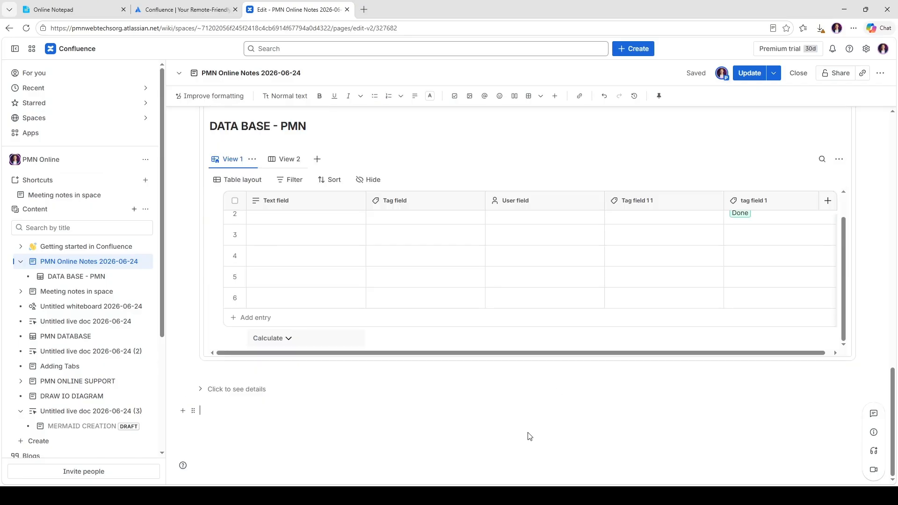
# Step: Publish the updated PMN Online Notes 2026-06-24 page and dismiss the confirmation notification
pyautogui.scroll(6, 466, 367)
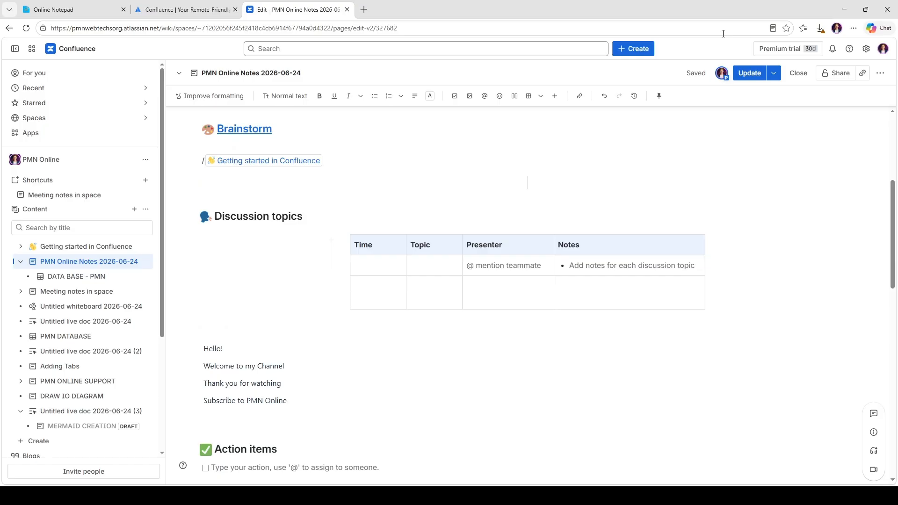
pyautogui.click(750, 74)
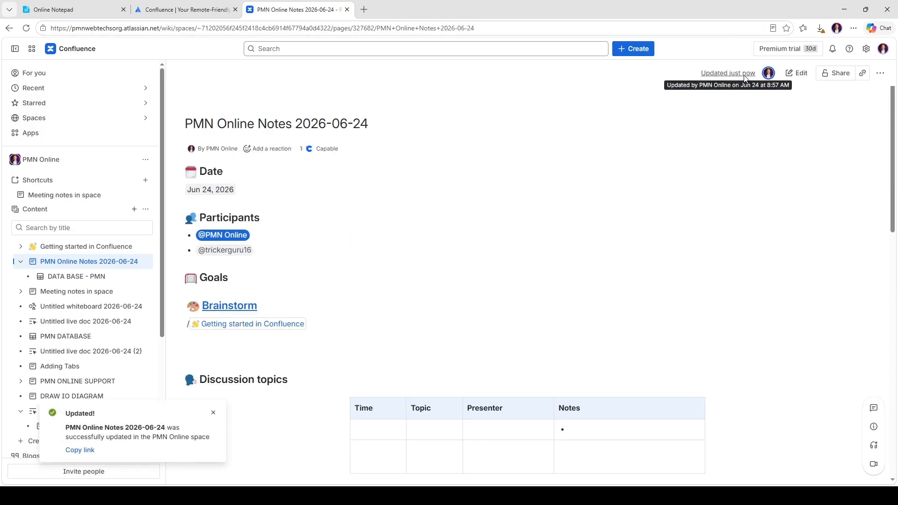
pyautogui.scroll(-5, 425, 253)
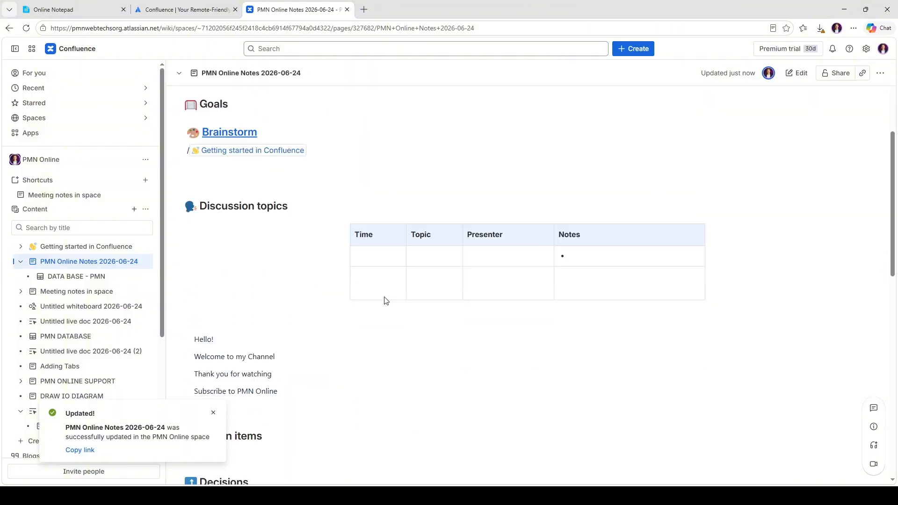
pyautogui.click(213, 413)
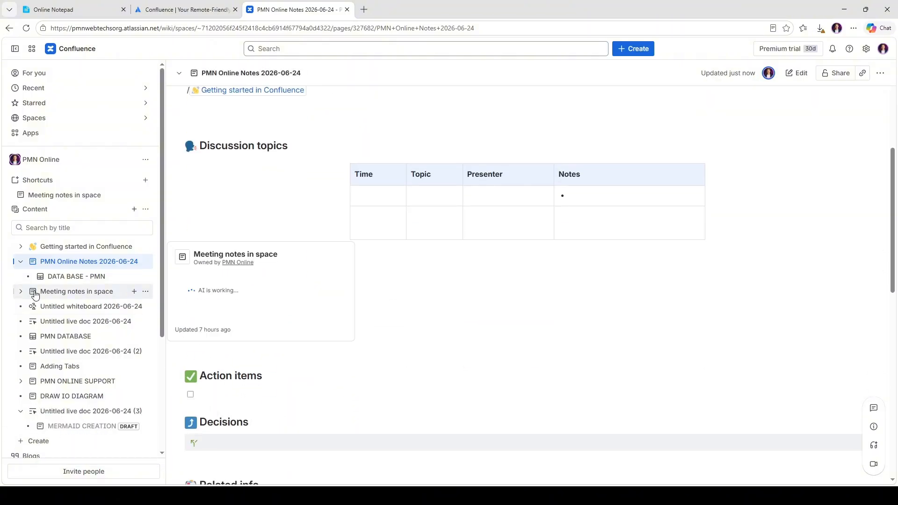
# Step: Open the Marketing Dashboard page under Meeting notes in space and look through its sections down to Customer comms
pyautogui.click(77, 292)
pyautogui.click(75, 321)
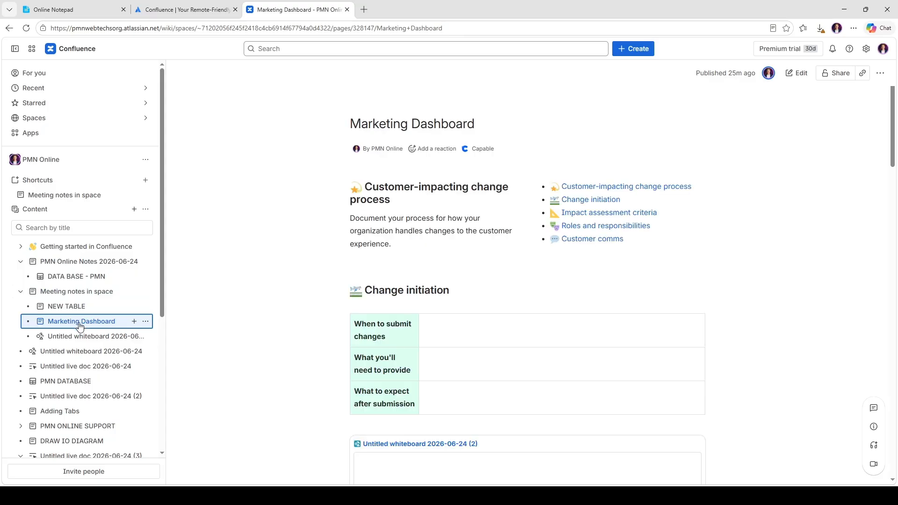
pyautogui.scroll(-8, 445, 355)
pyautogui.scroll(-8, 446, 356)
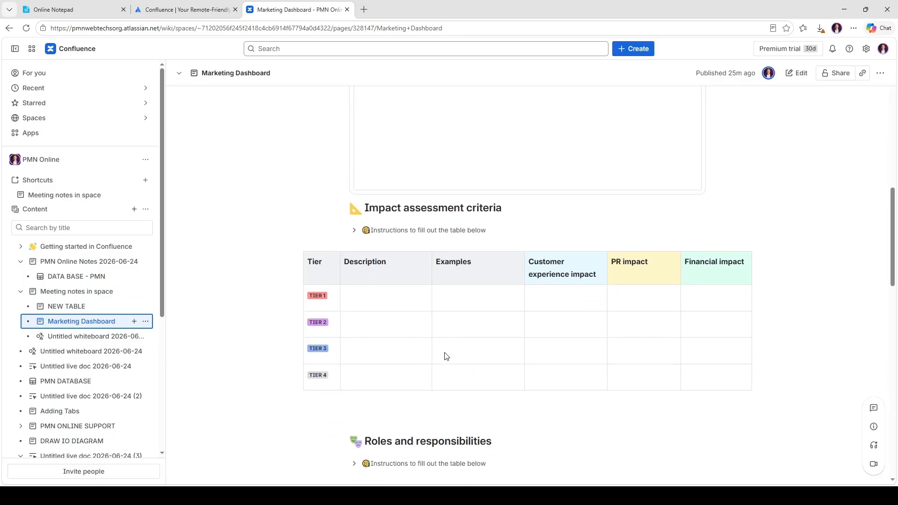
pyautogui.scroll(-4, 446, 358)
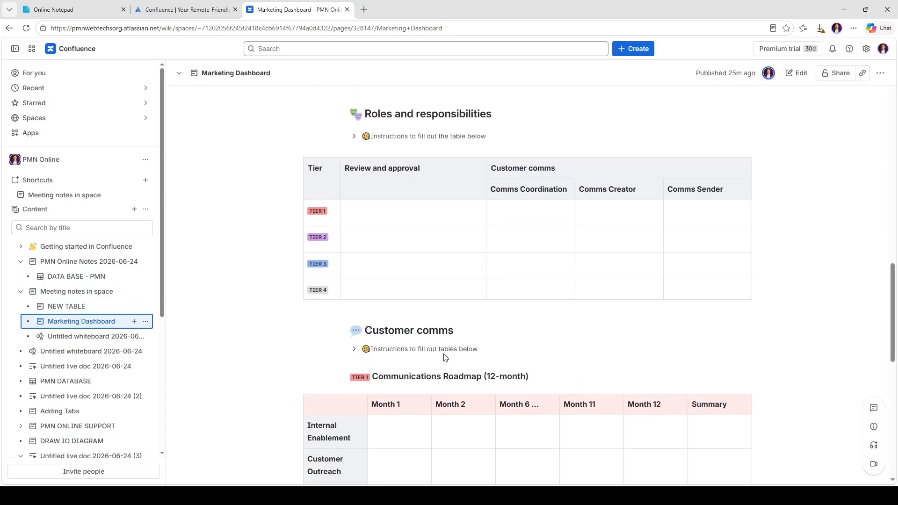
# Step: View the Untitled live doc 2026-06-24, PMN DATABASE and Adding Tabs entries in the space
pyautogui.click(70, 367)
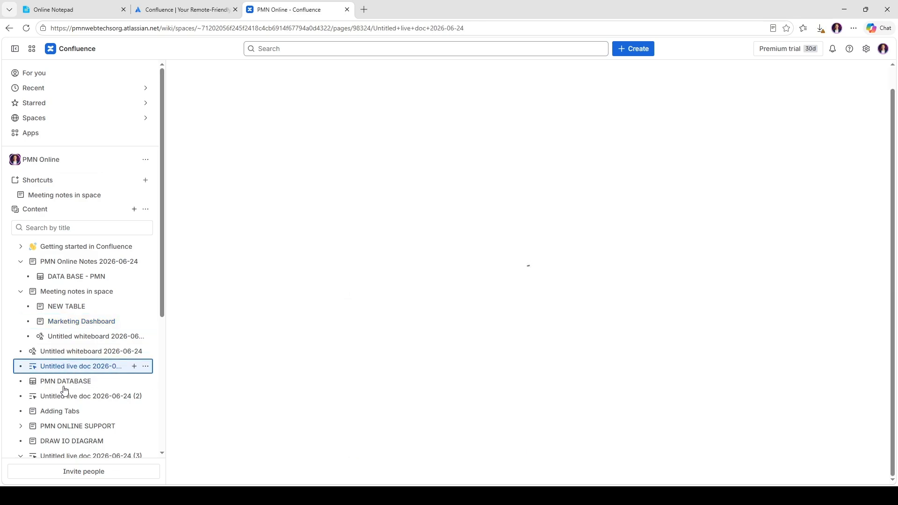
pyautogui.click(65, 386)
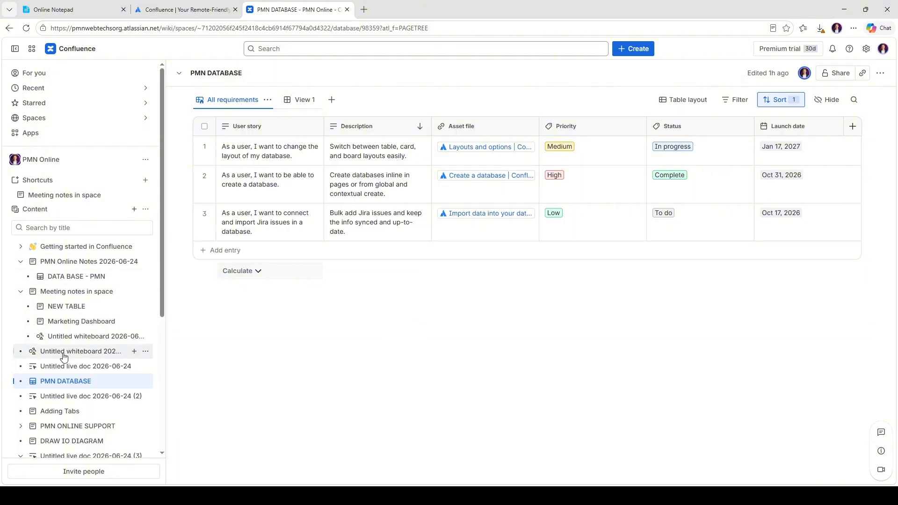
pyautogui.click(66, 411)
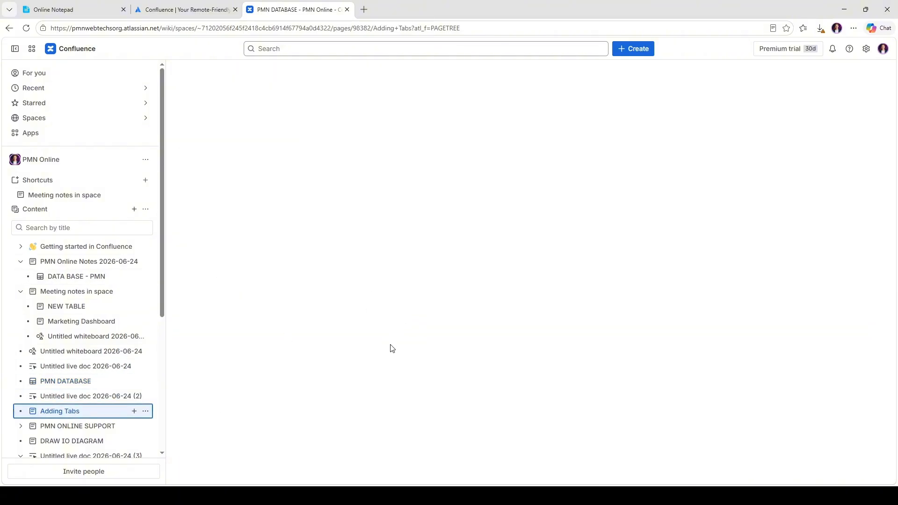